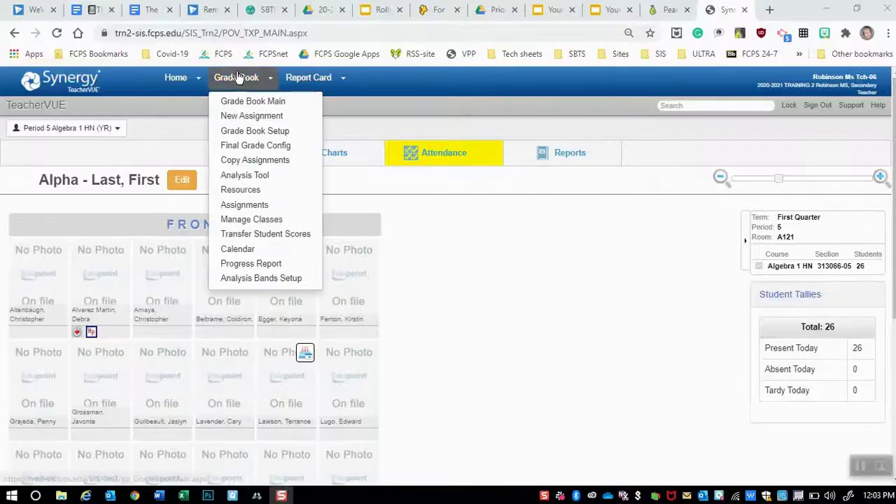
Step: Open the Grade Book Comments tab under Grade Book Setup and make all six comments editable
left_click(244, 133)
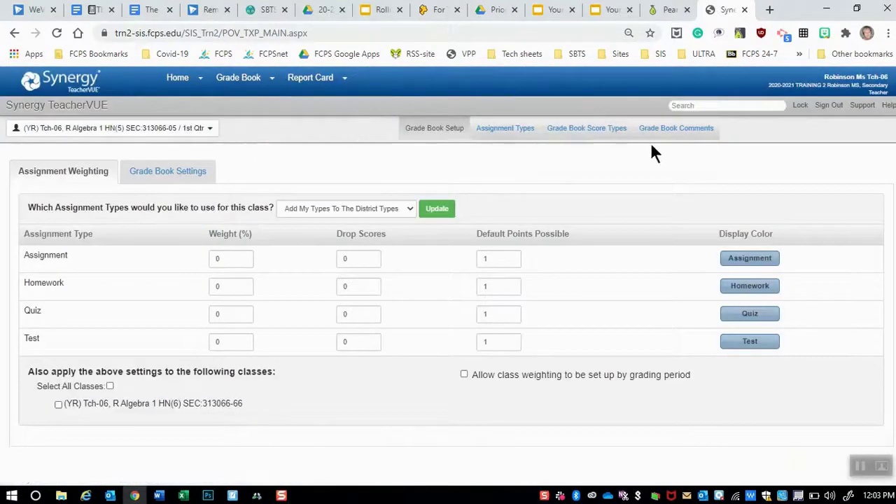
left_click(666, 132)
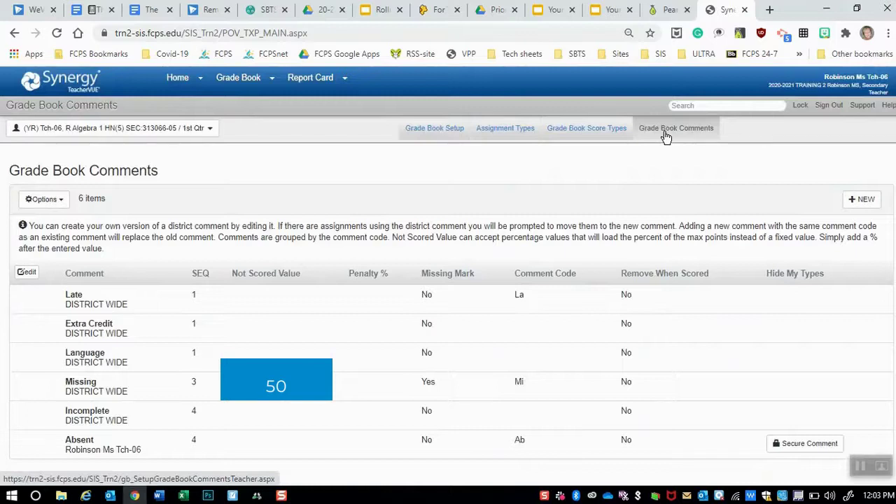
left_click(28, 274)
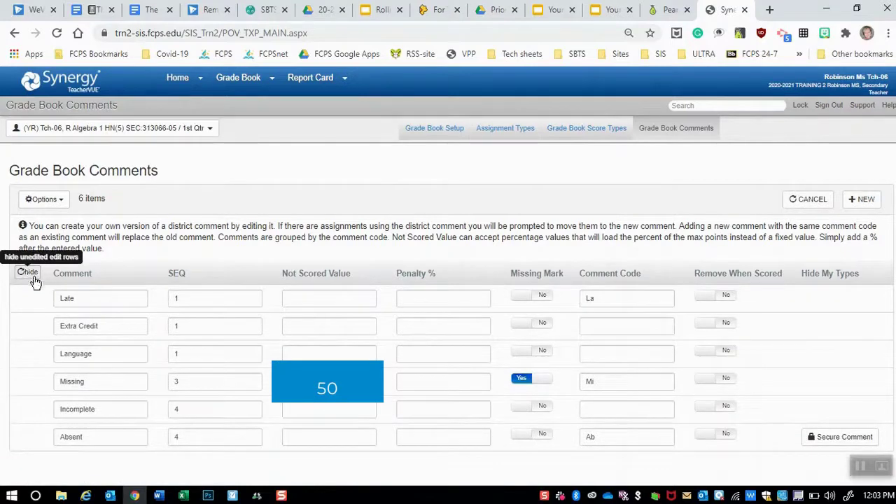
Step: Set Late's sequence to 5 and Missing's to 1, and rename Extra Credit to Completed Activity
left_click(193, 301)
key("BackSpace")
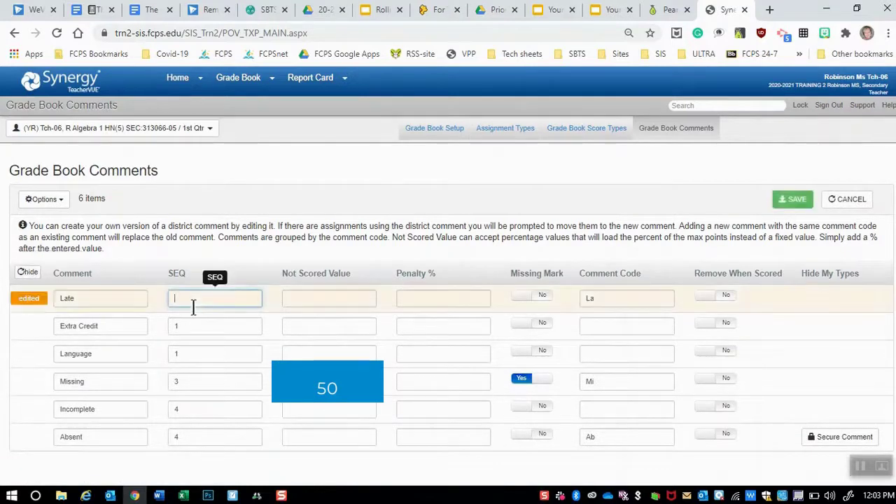
type("5")
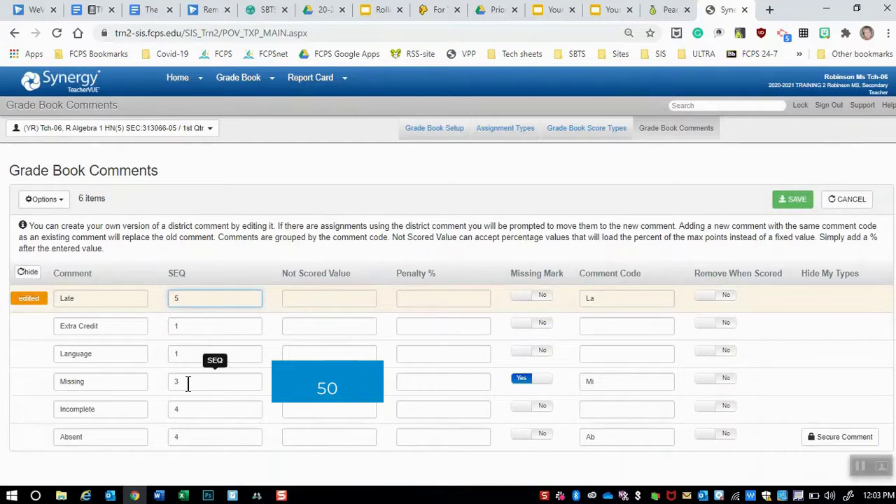
left_click(187, 383)
key("BackSpace")
type("1")
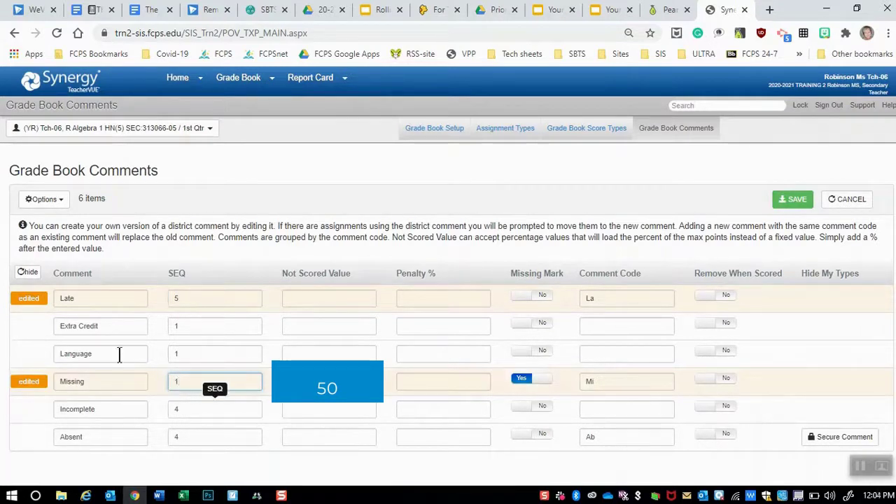
left_click(107, 326)
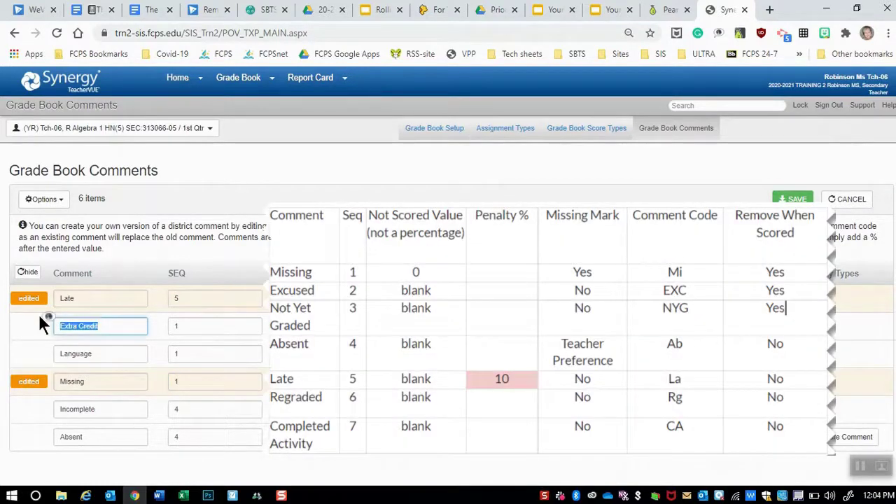
type("Completed Activit")
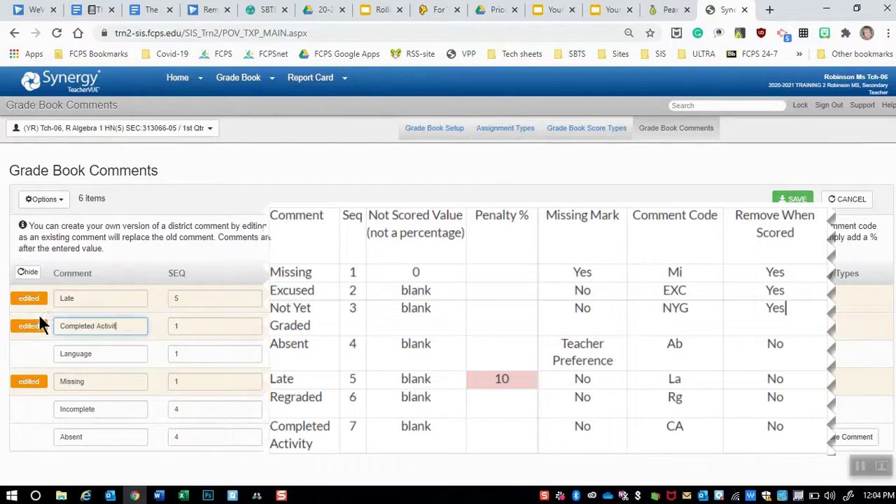
type("y")
Step: Give Completed Activity sequence 6 and rename Language to Excused with sequence 2
left_click(178, 323)
key("BackSpace")
type("6")
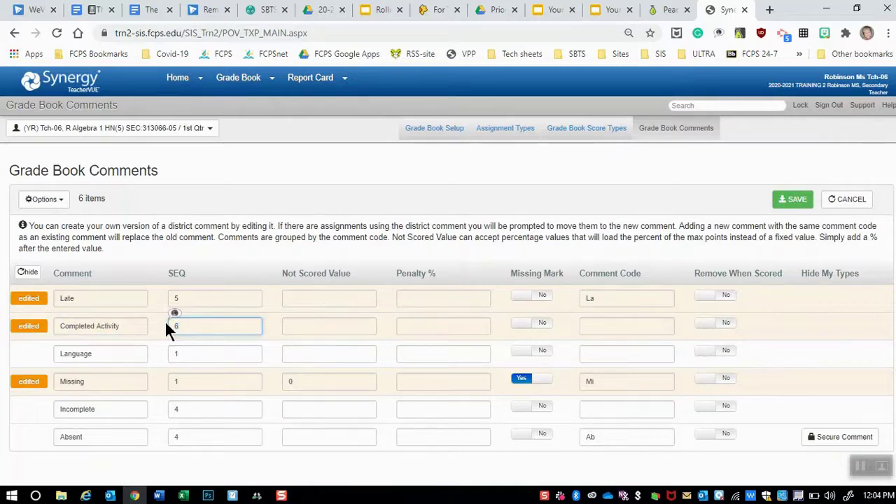
left_click_drag(106, 355, 67, 357)
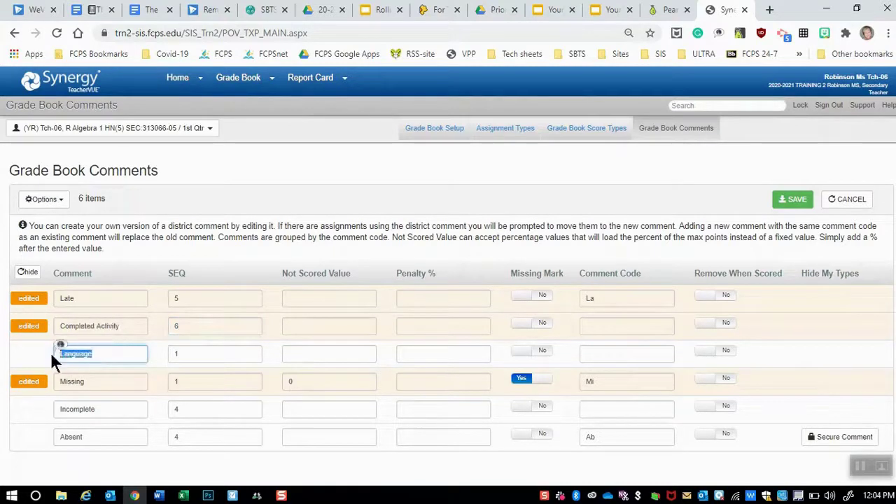
type("Excused")
key("Tab")
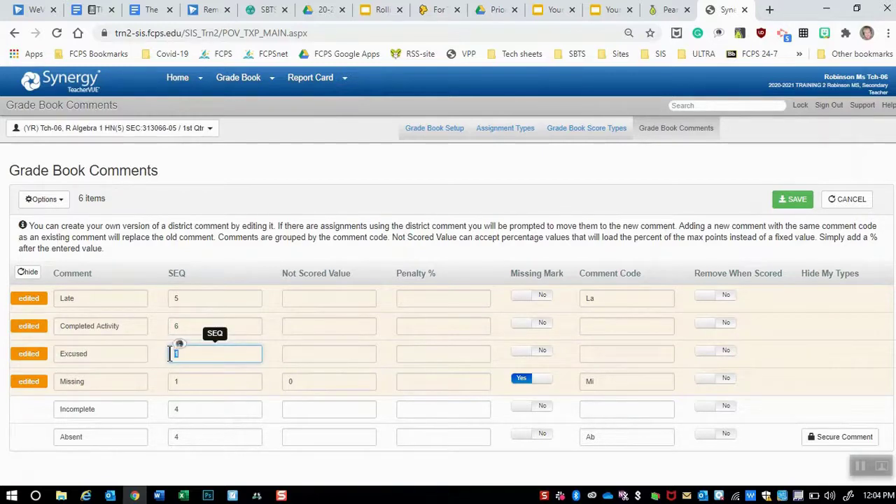
type("2")
Step: Rename Incomplete to Not Yet Graded with sequence 3, and retype the Absent comment name
left_click_drag(117, 409, 32, 419)
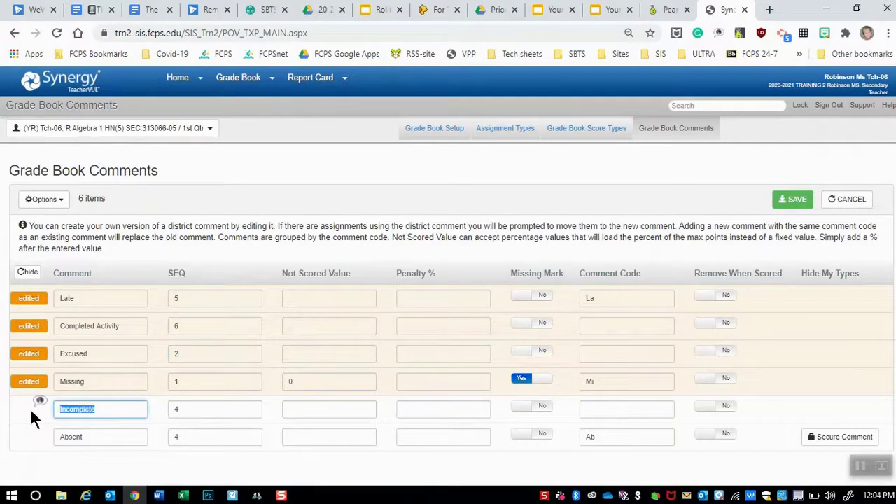
type("Not Yet Grades")
key("BackSpace")
type("d")
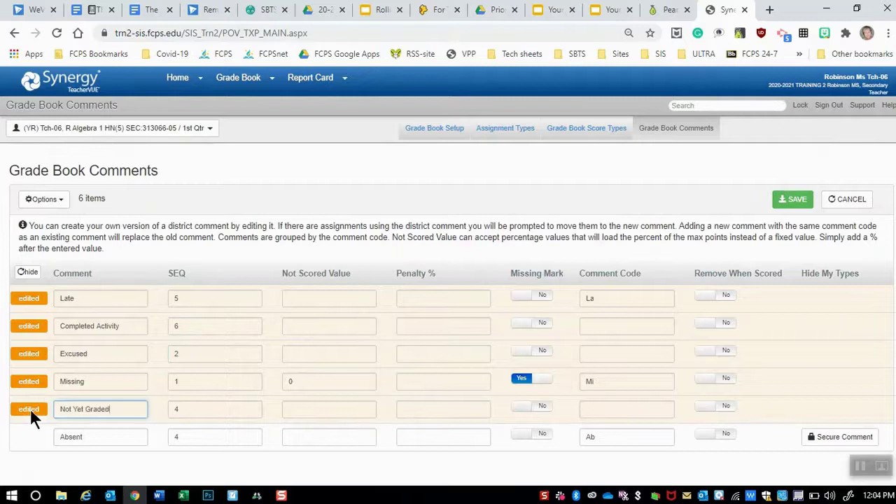
left_click_drag(213, 409, 163, 410)
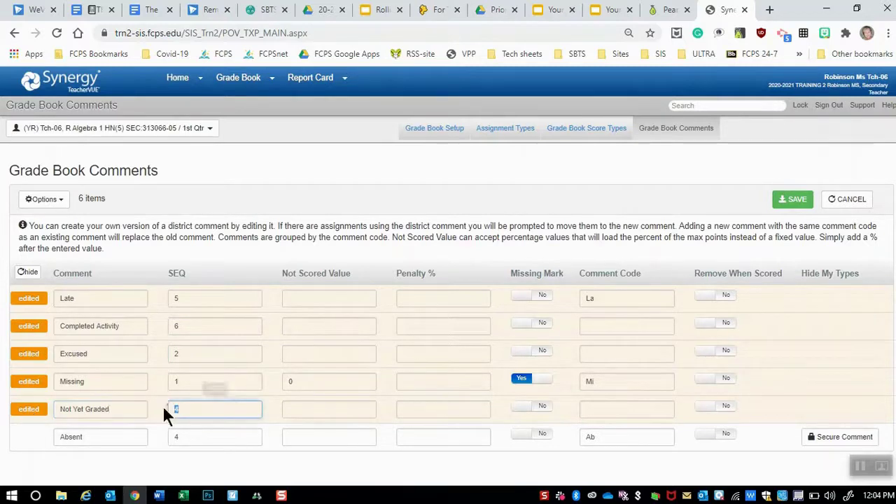
type("3")
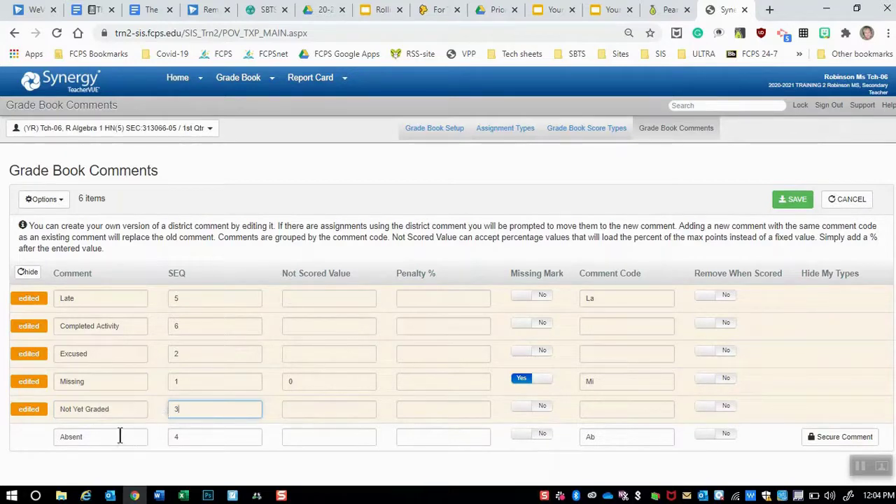
left_click_drag(120, 435, 34, 435)
type("Abse")
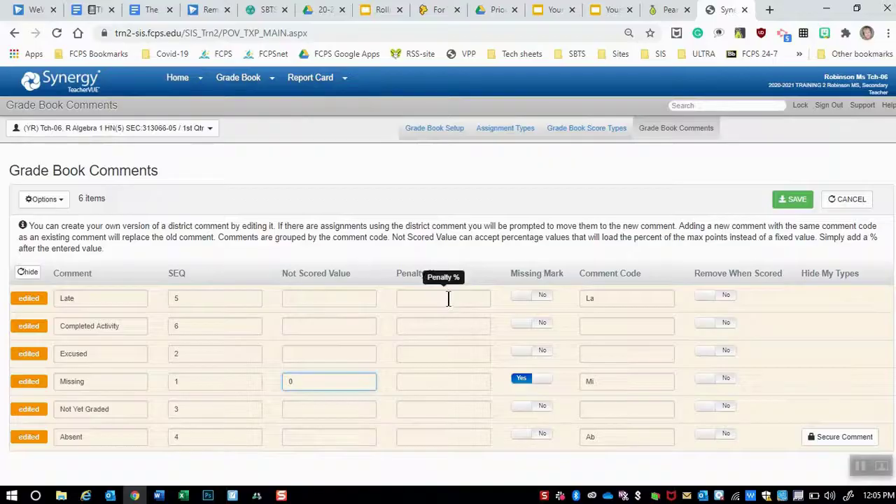
left_click(448, 298)
type("10")
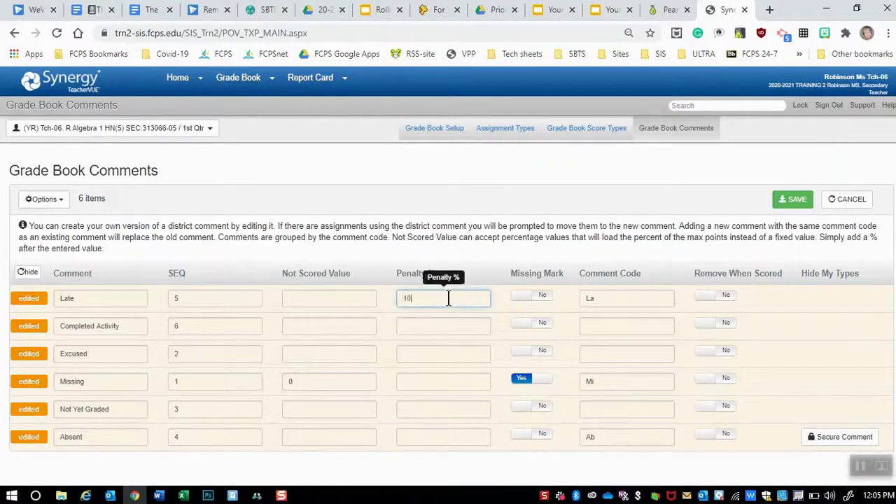
key("BackSpace")
key("BackSpace")
type("20")
key("BackSpace")
key("BackSpace")
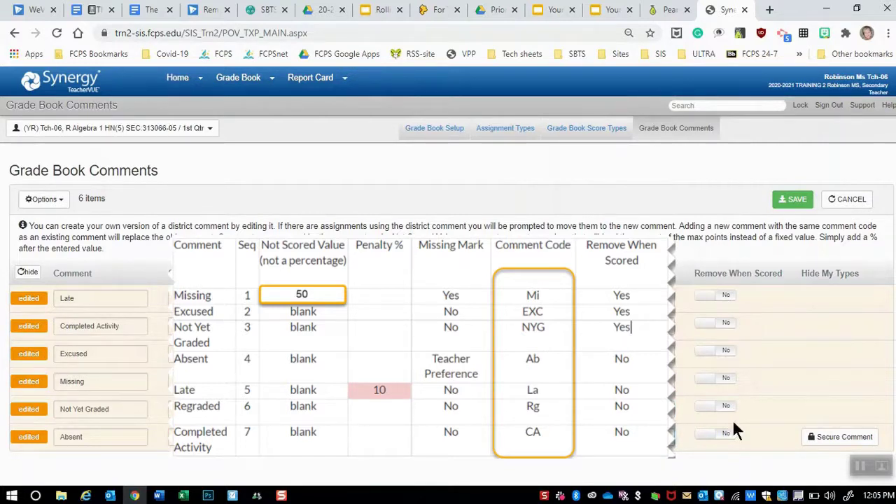
Step: Set Remove When Scored to Yes for Missing, Excused and Not Yet Graded, then save
left_click(727, 379)
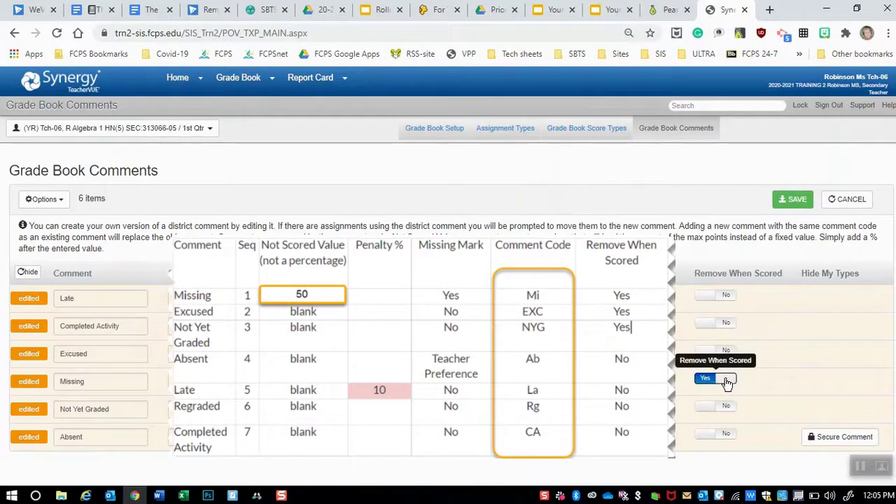
left_click(726, 352)
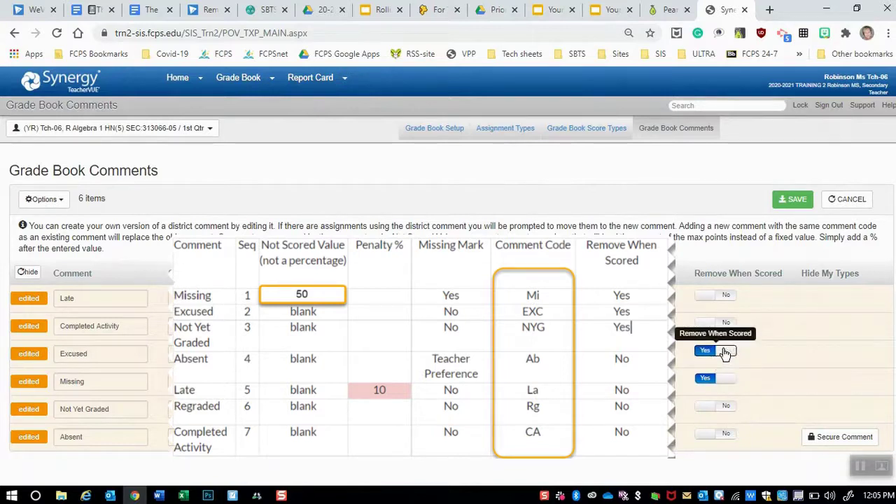
left_click(726, 408)
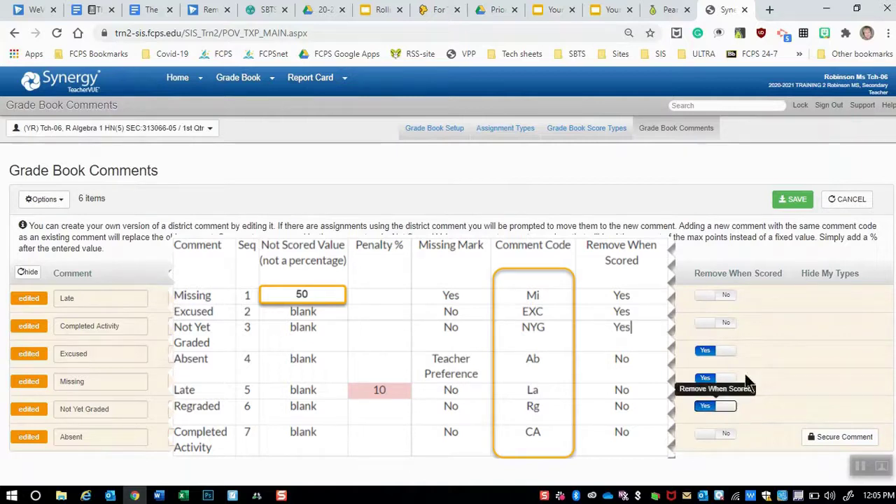
left_click(795, 199)
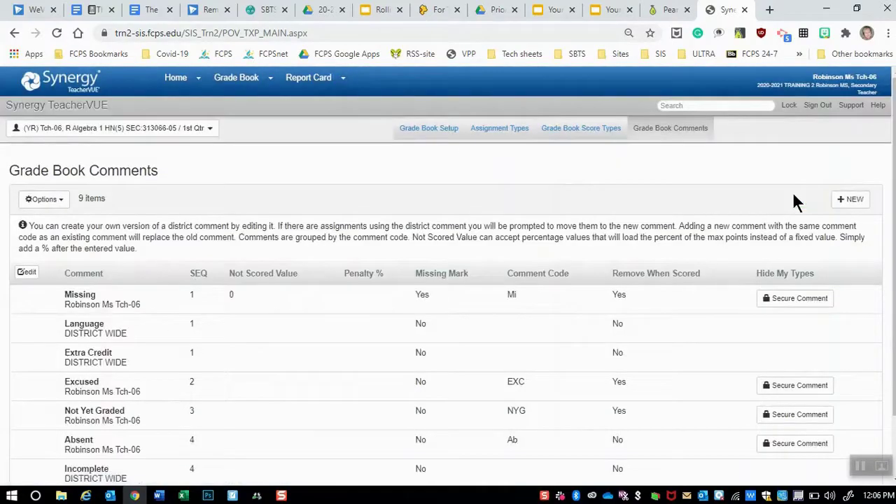
Step: Reopen the comments for editing and resequence Language, Extra Credit and Incomplete to 7, 8 and 9
scroll(795, 202, "down", 1)
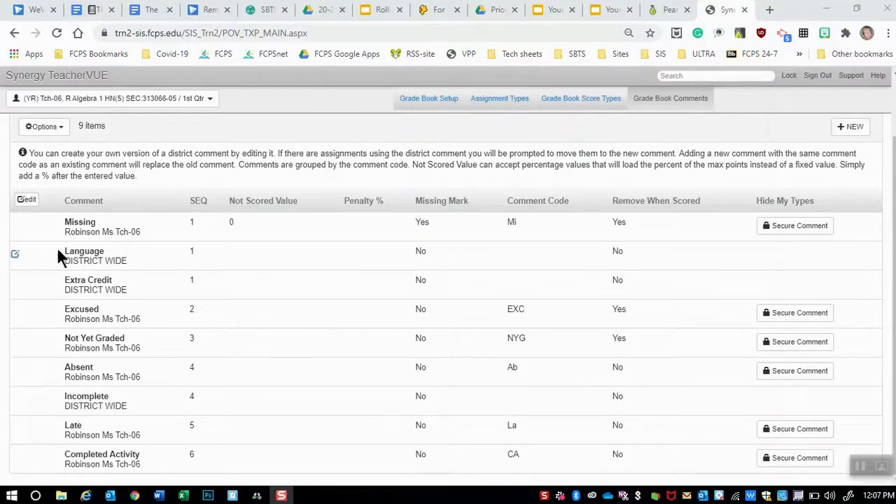
left_click(26, 202)
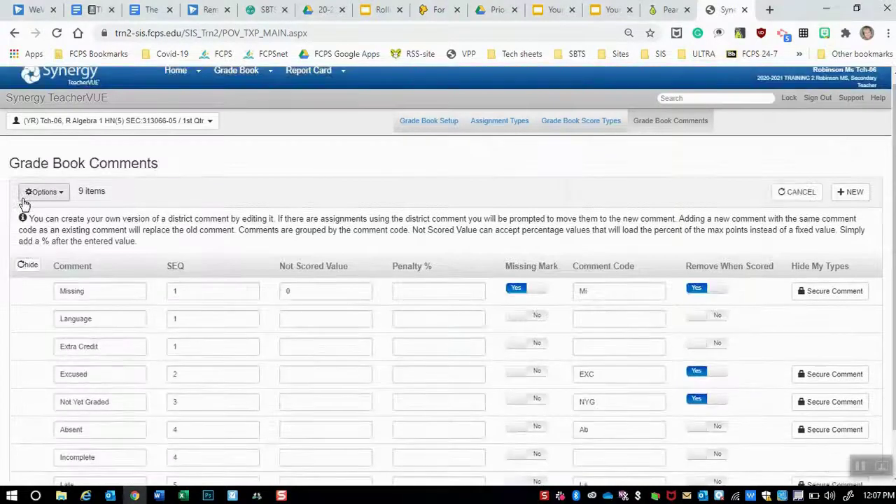
left_click_drag(194, 320, 157, 315)
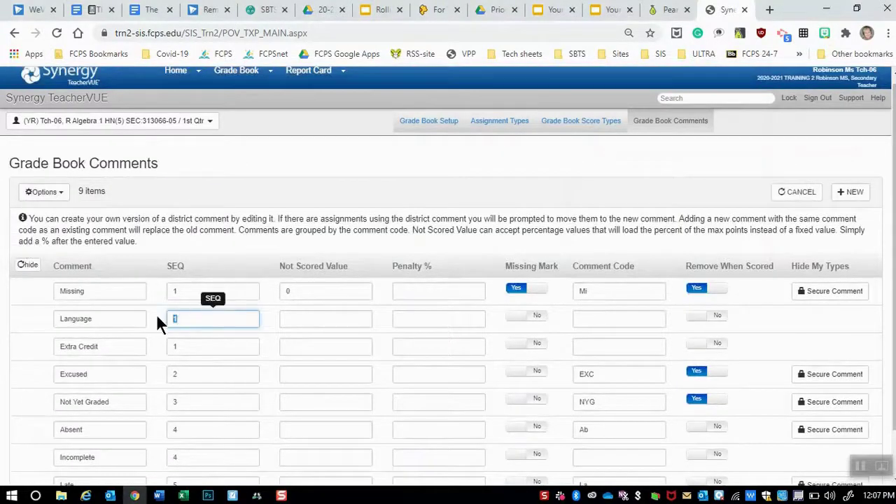
type("7")
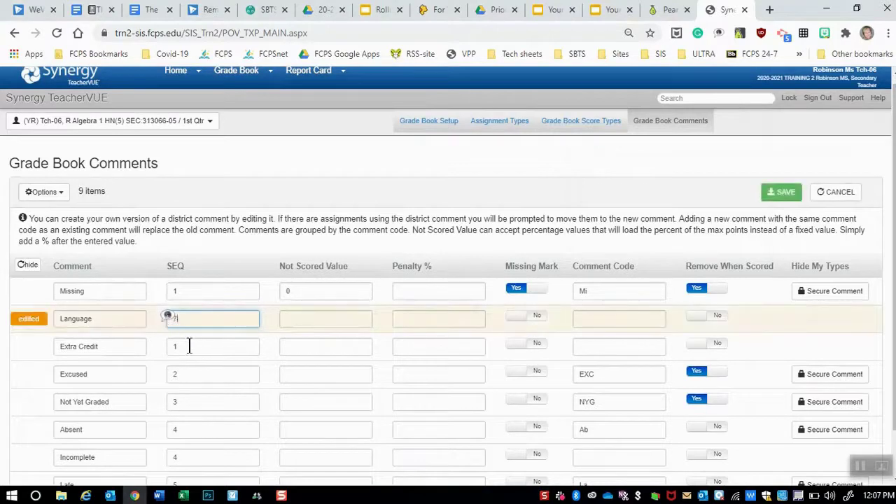
left_click_drag(189, 346, 141, 343)
type("8")
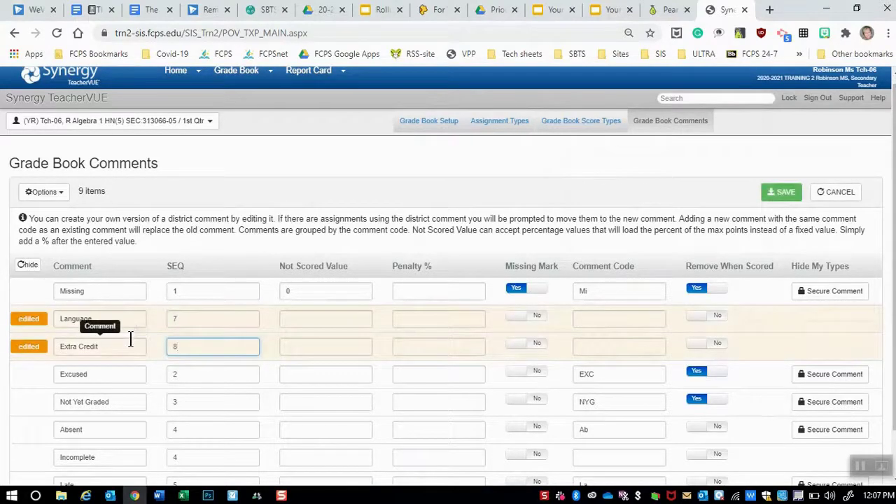
scroll(690, 270, "down", 1)
left_click_drag(185, 404, 122, 398)
type("9")
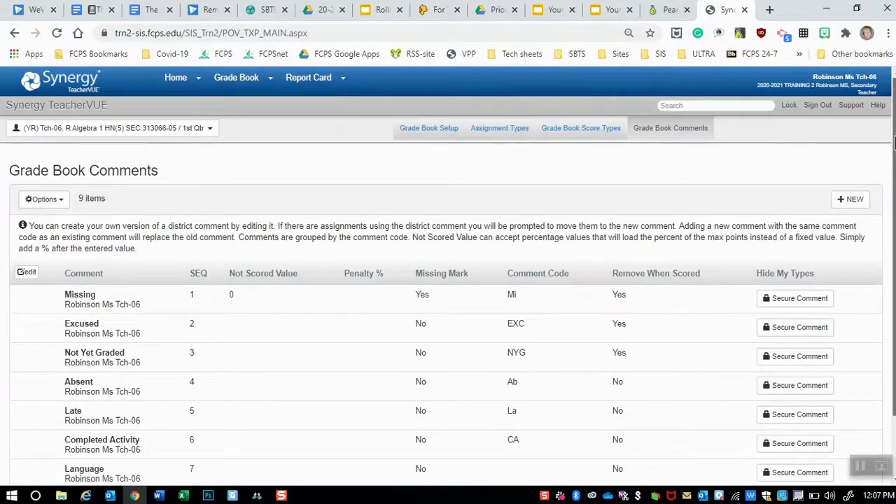
Step: Switch Language, Extra Credit and Incomplete to HIDE by default in Secure Comment, saving each
scroll(448, 280, "down", 1)
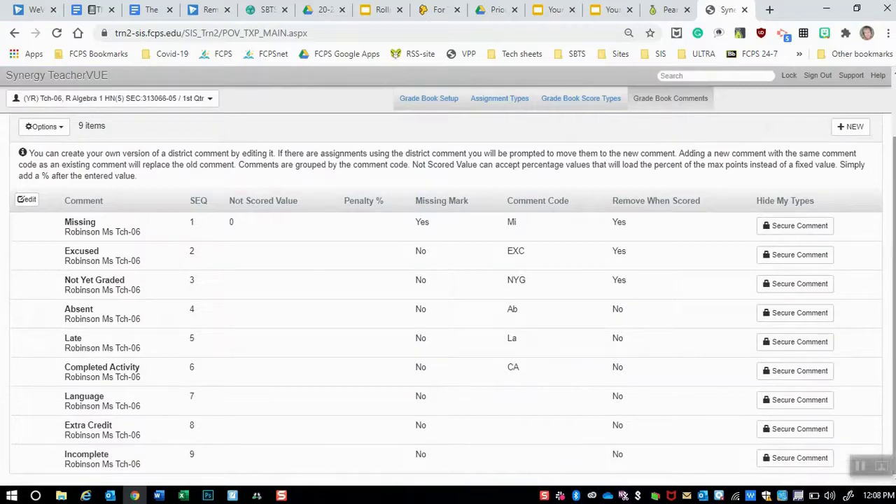
left_click(800, 399)
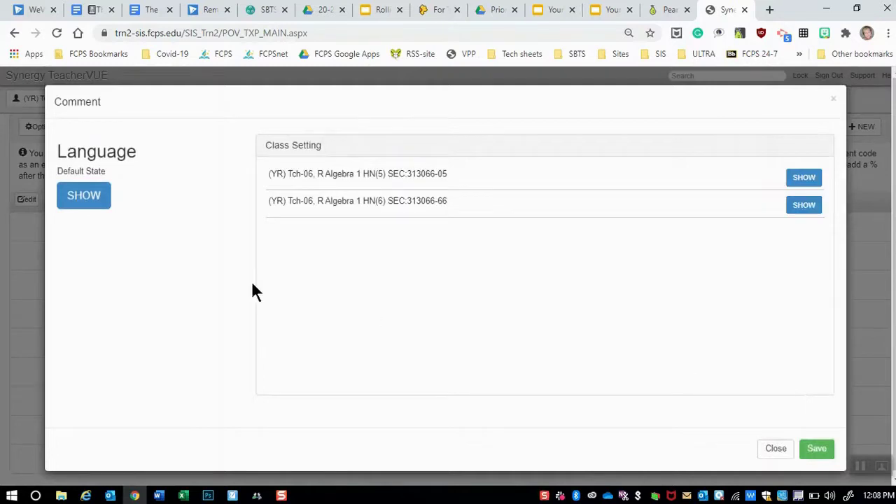
left_click(74, 199)
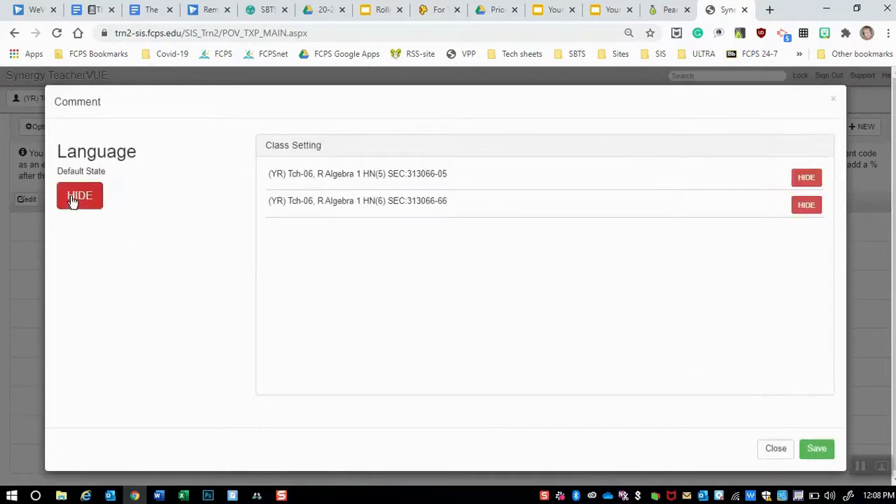
left_click(816, 452)
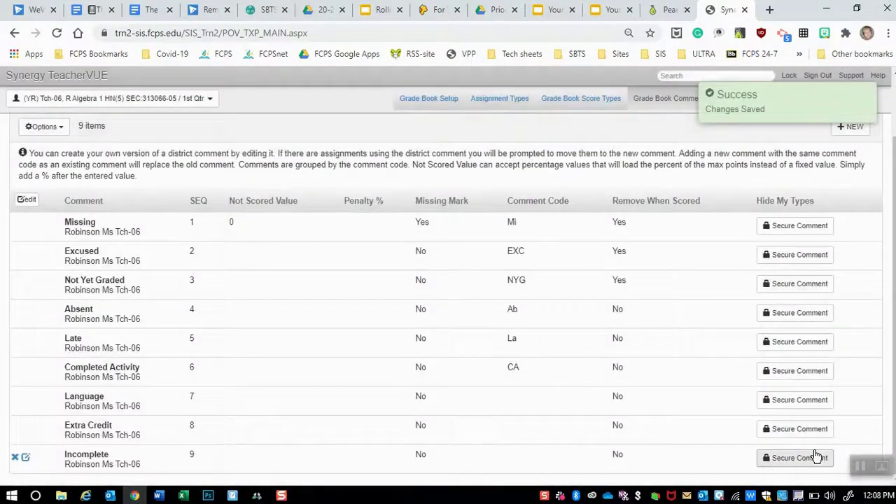
left_click(806, 430)
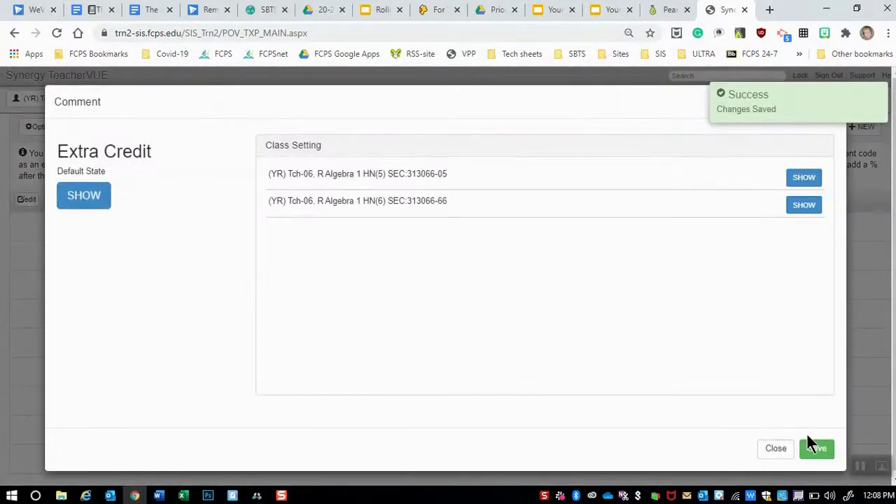
left_click(74, 198)
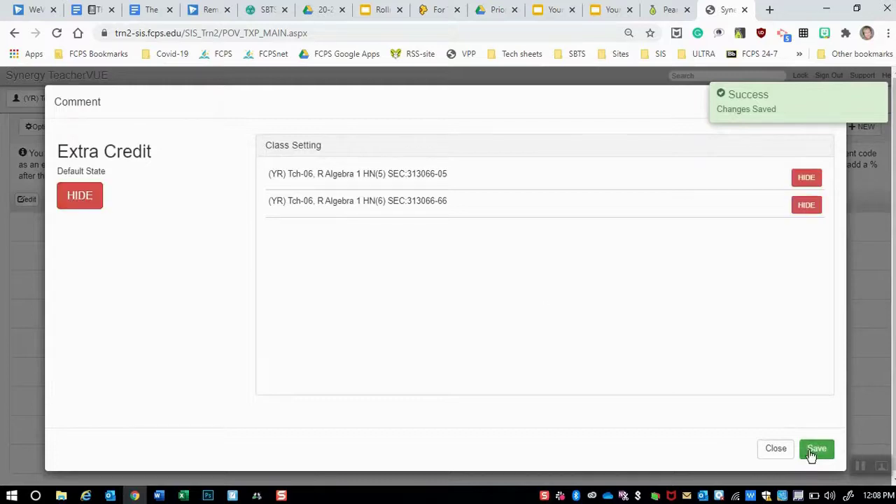
left_click(812, 450)
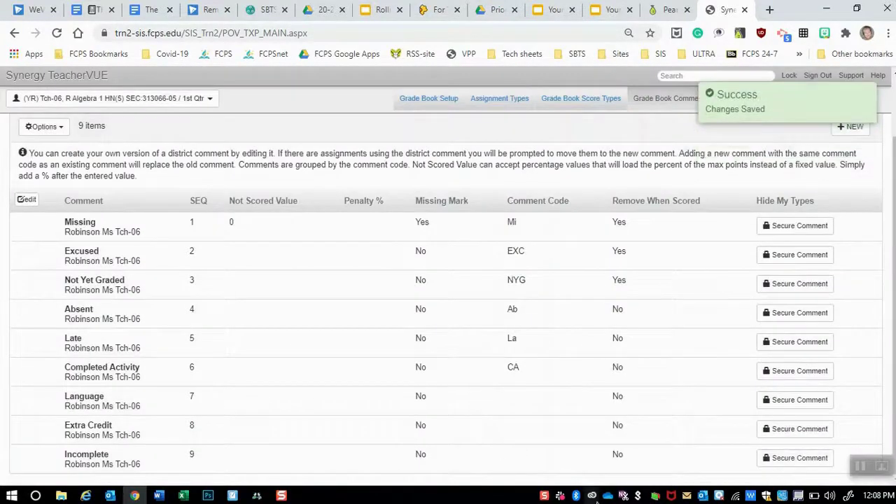
left_click(783, 459)
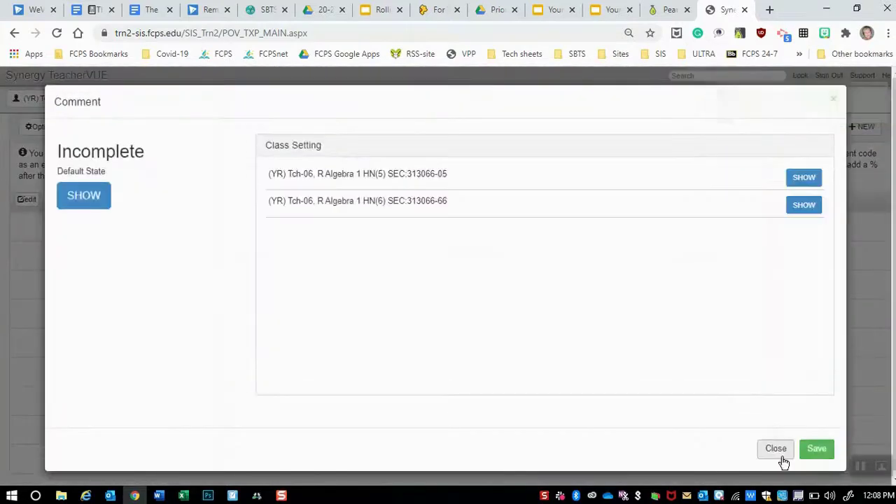
left_click(73, 194)
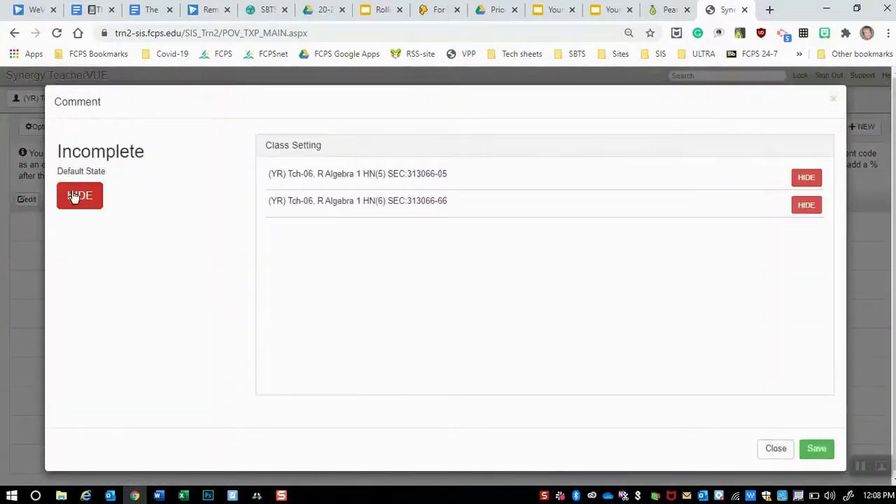
left_click(820, 449)
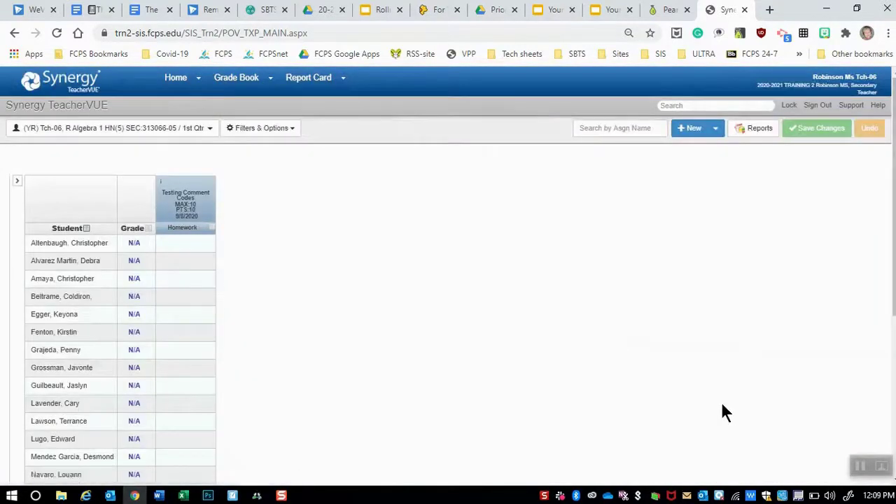
Step: Turn on Show Comment Codes in the grade book's Filters & Options
left_click(274, 133)
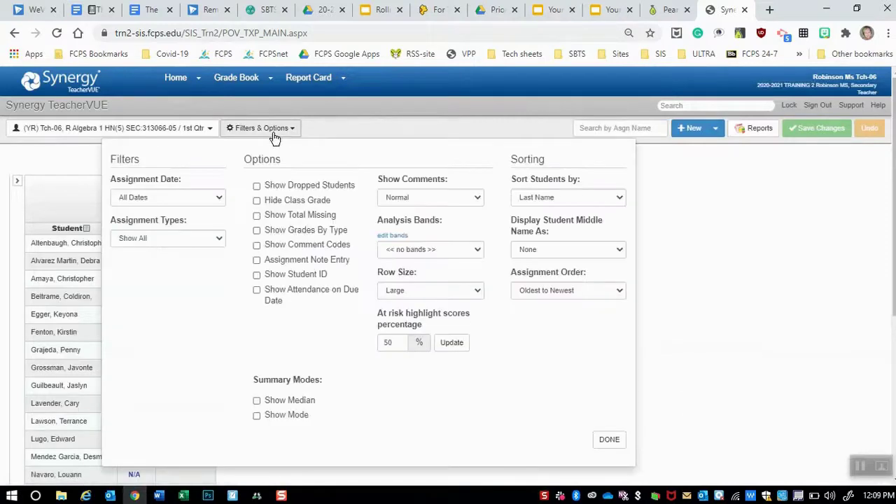
left_click(471, 198)
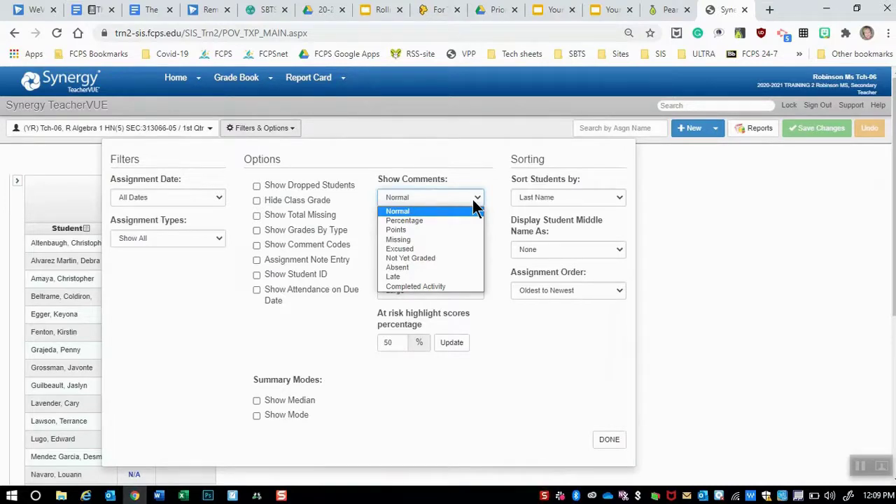
left_click(473, 208)
left_click(257, 242)
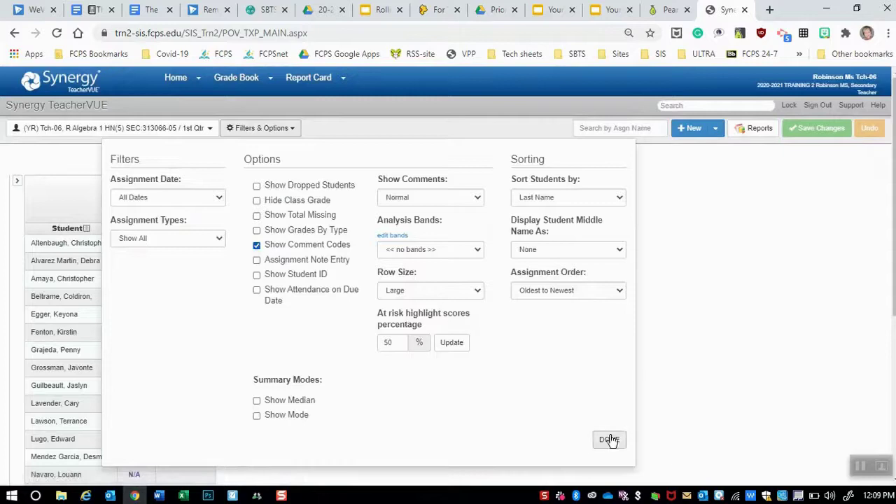
left_click(609, 440)
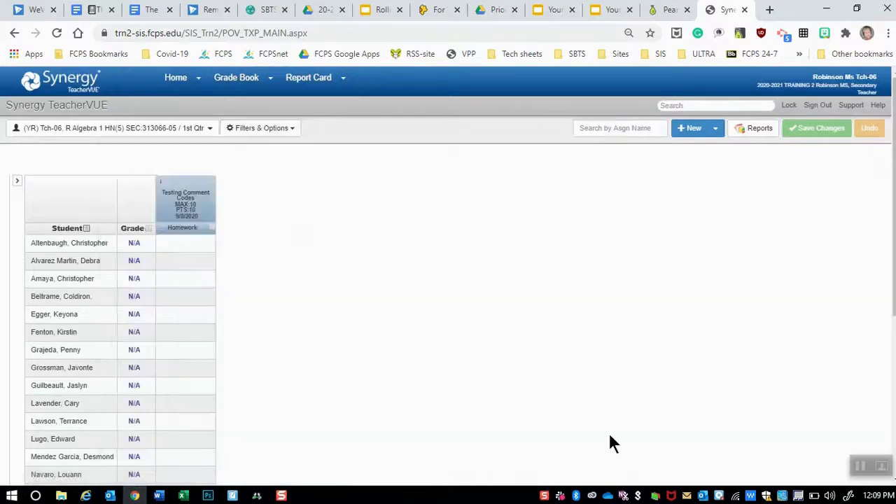
Step: Enter the Mi (Missing) code for the first student's Testing Comment Codes homework and save
left_click(190, 242)
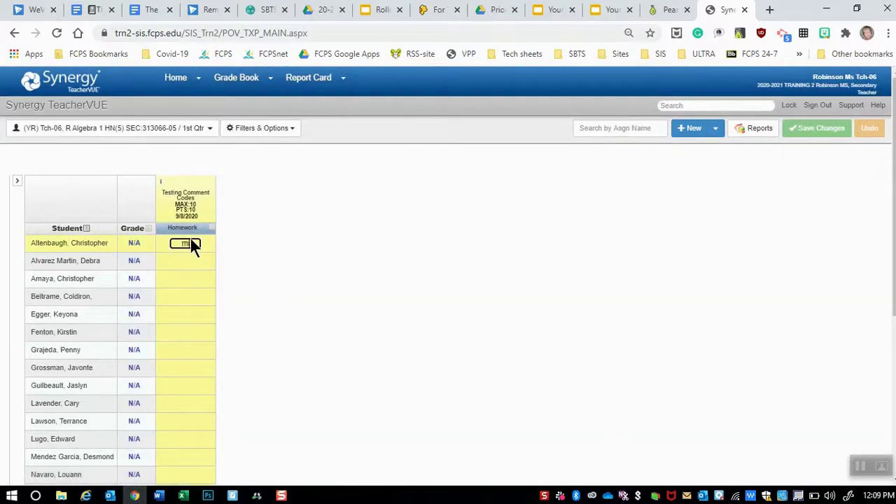
key("Return")
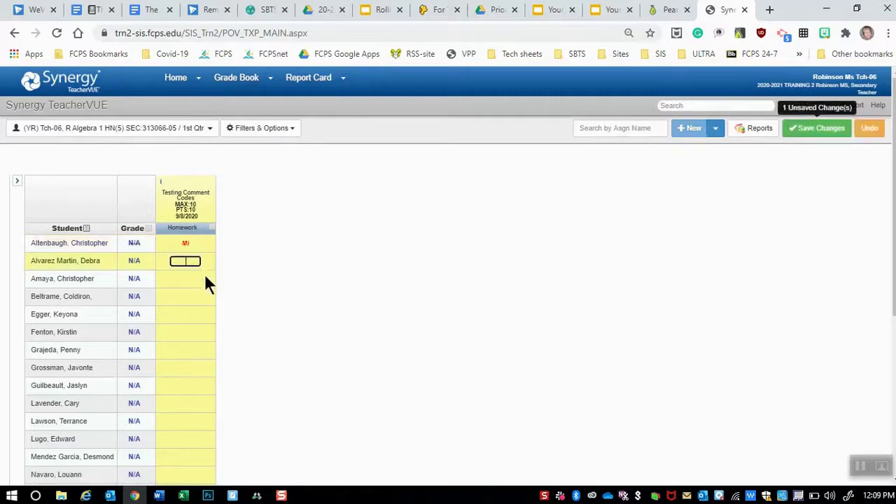
left_click(816, 131)
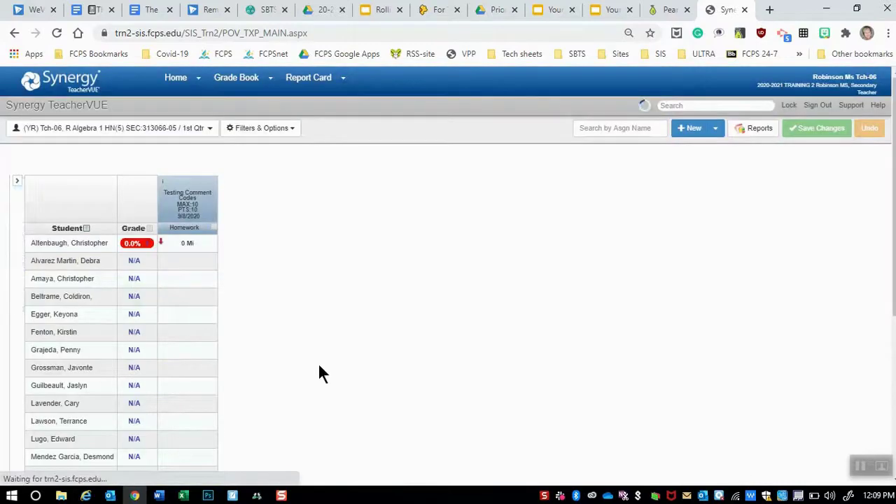
left_click(187, 210)
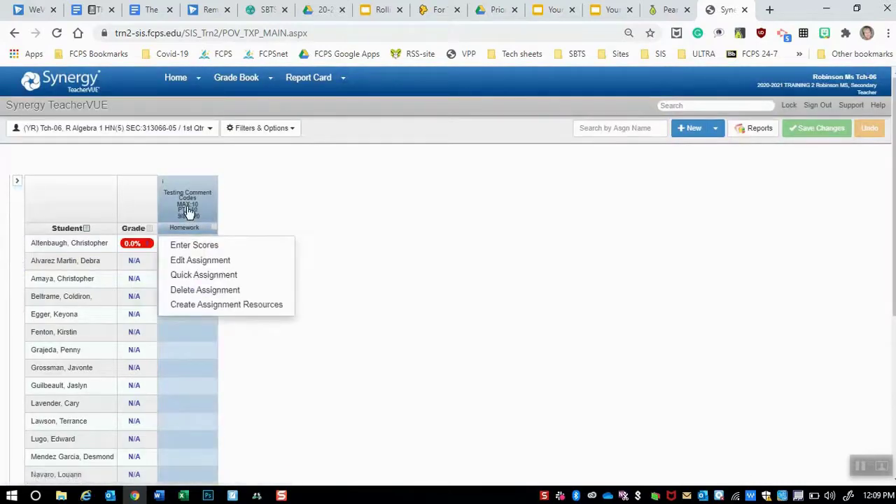
Step: Open Enter Scores for Testing Comment Codes and view the second student's comment choices
left_click(194, 246)
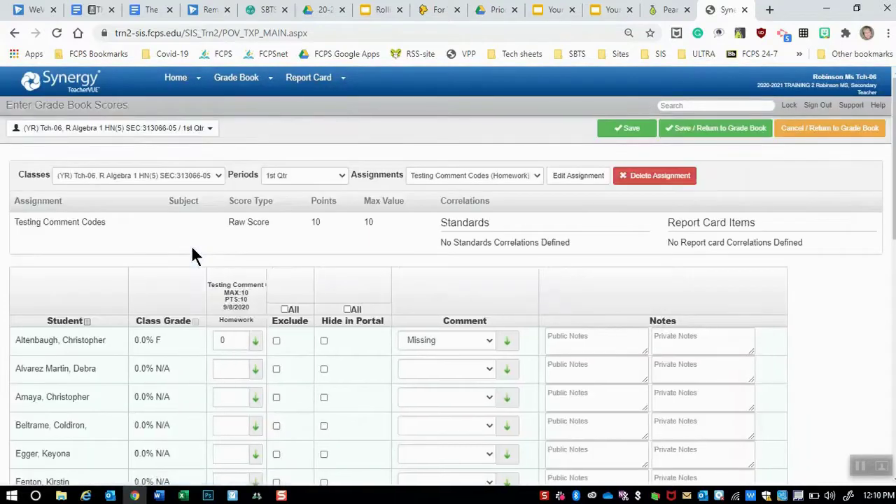
left_click(489, 371)
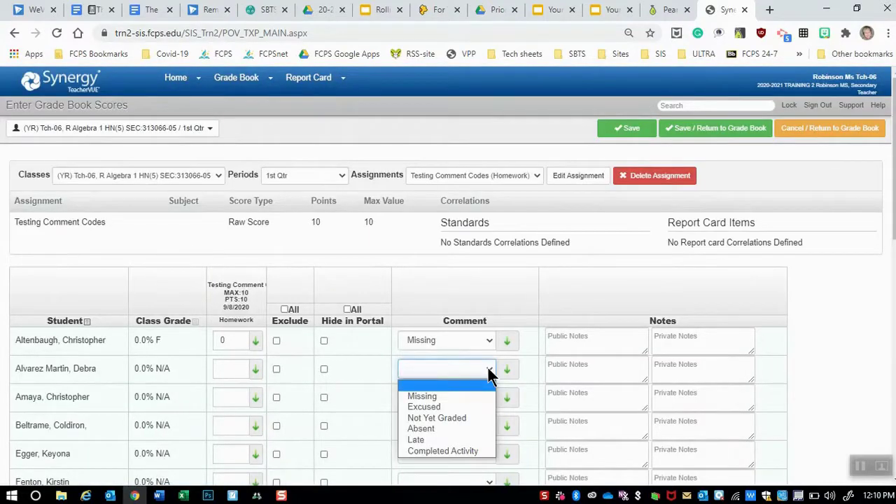